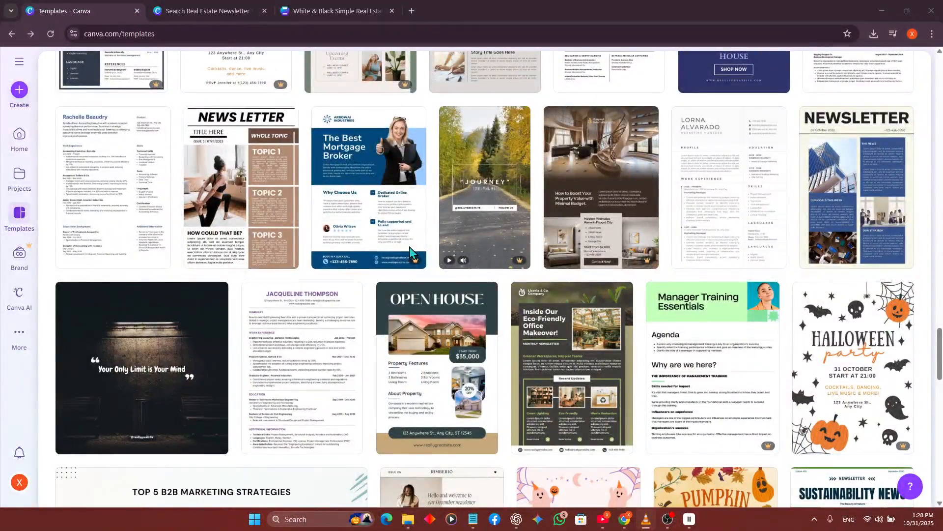
# Search the template library for "real state newsletter".
pyautogui.scroll(-15, 412, 253)
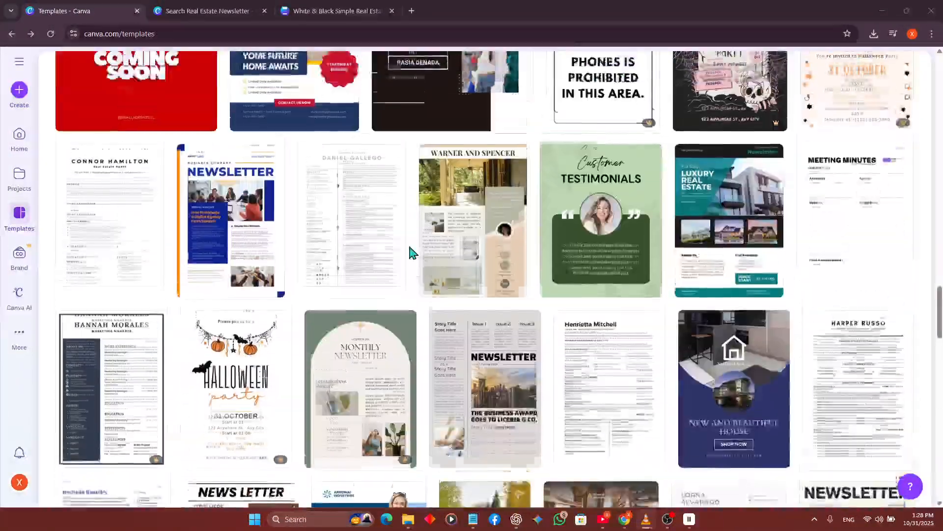
pyautogui.scroll(5, 412, 253)
pyautogui.scroll(-5, 411, 253)
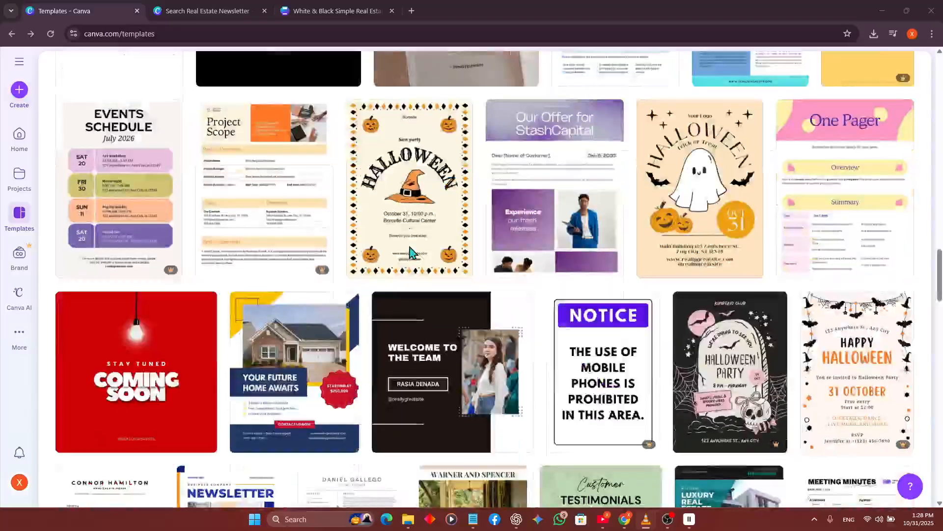
pyautogui.scroll(20, 411, 253)
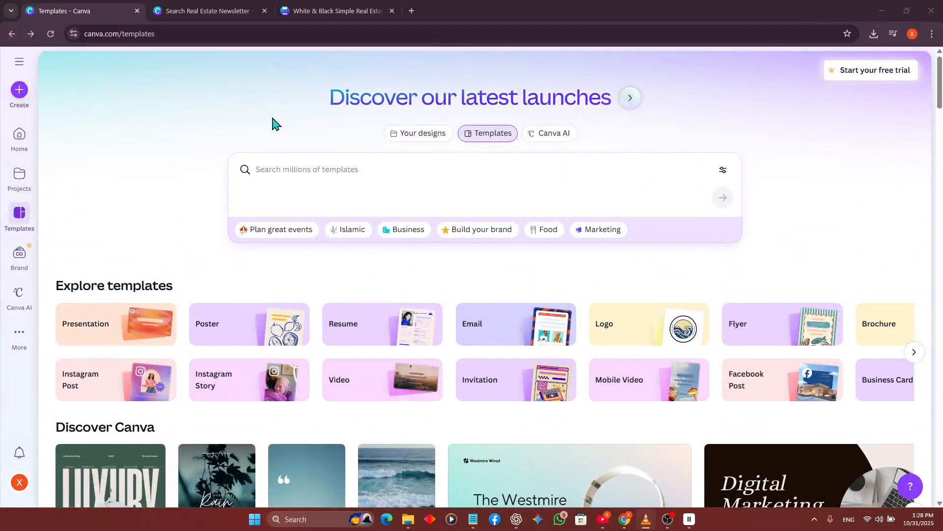
pyautogui.click(337, 178)
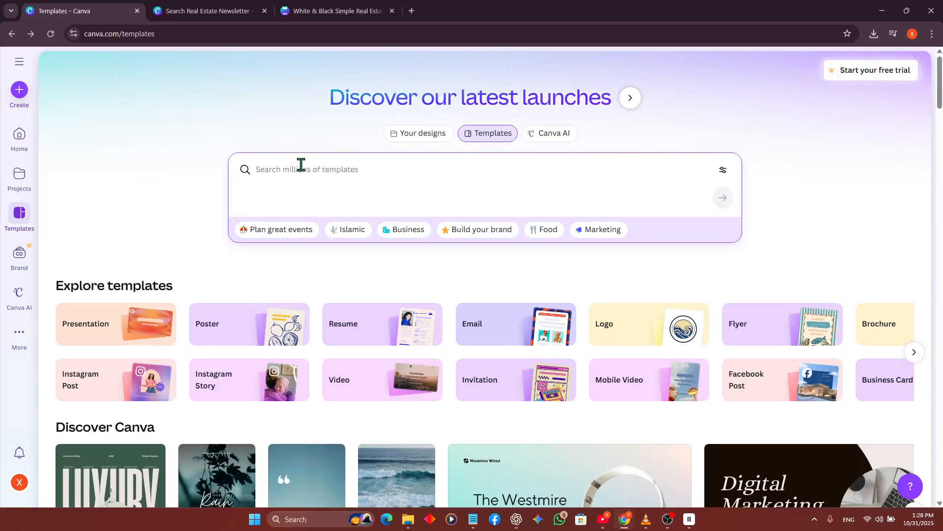
pyautogui.write('real')
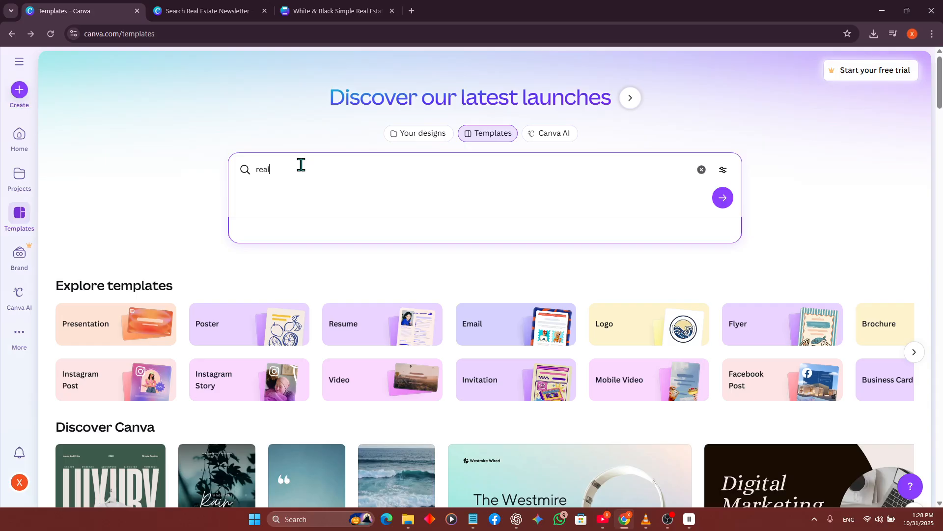
pyautogui.write(' state newsletter')
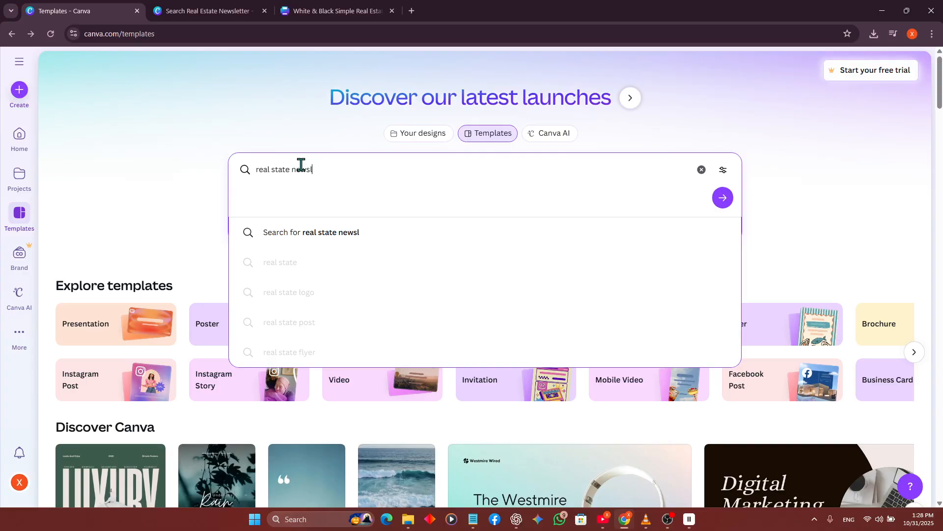
pyautogui.click(322, 231)
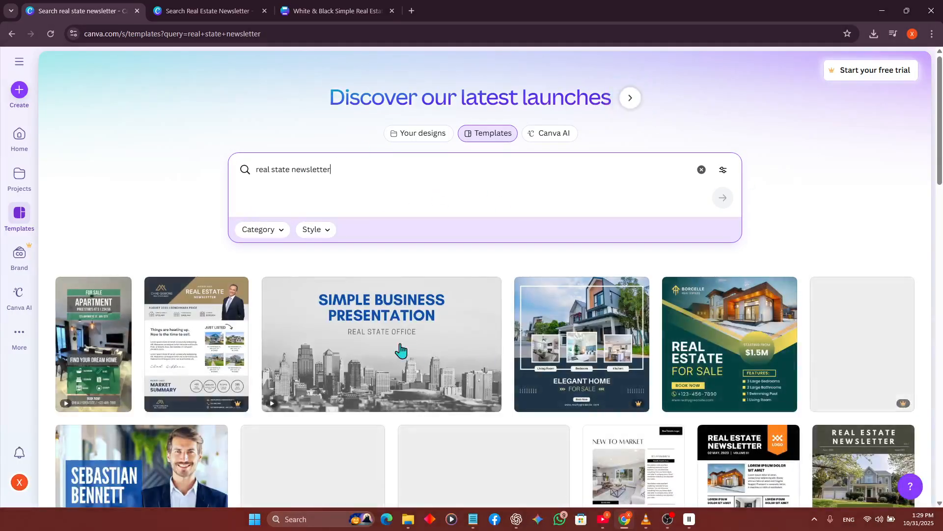
# Look through the template results and switch to the browser tab with the "Real Estate Newsletter" search.
pyautogui.scroll(-4, 444, 280)
pyautogui.scroll(-4, 446, 280)
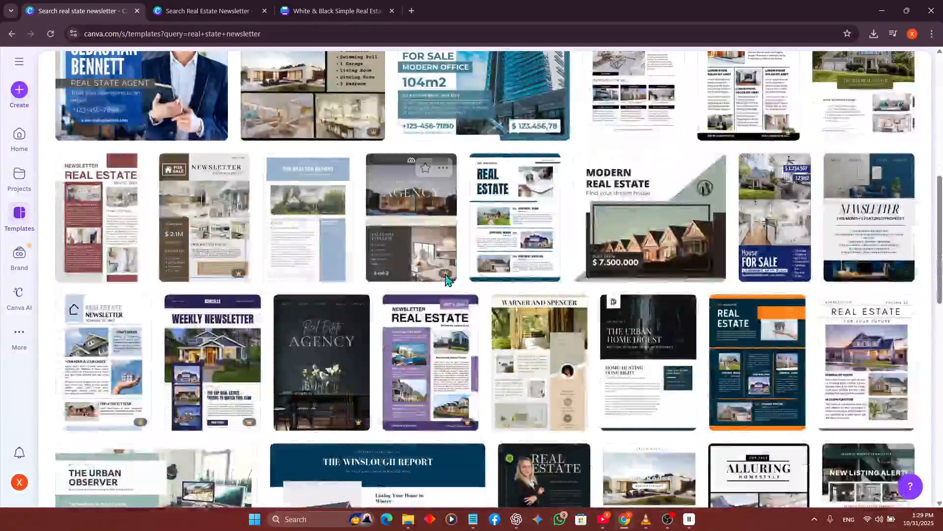
pyautogui.click(165, 6)
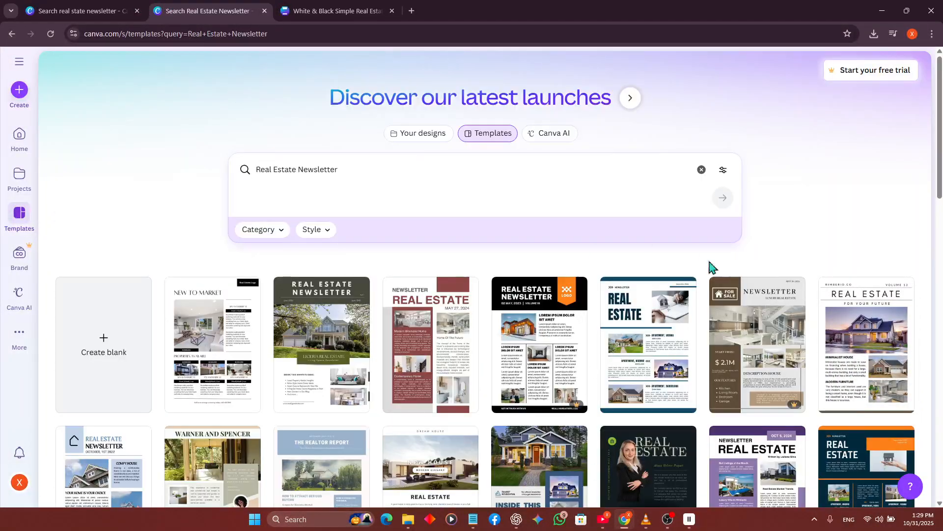
# Choose the White & Black Simple Real Estate Promotion Newsletter template from the results and open it for customizing.
pyautogui.scroll(-4, 541, 284)
pyautogui.scroll(-5, 405, 303)
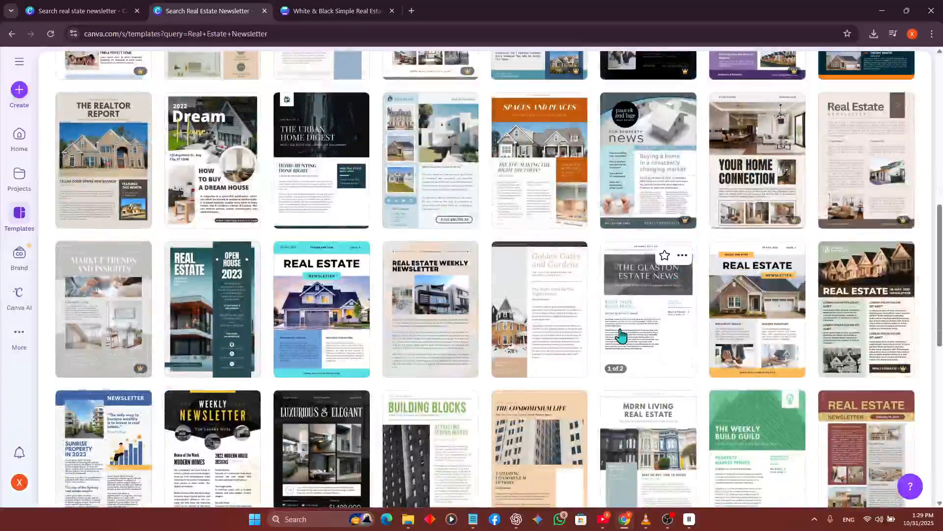
pyautogui.scroll(-4, 622, 295)
pyautogui.scroll(10, 621, 196)
pyautogui.scroll(3, 622, 197)
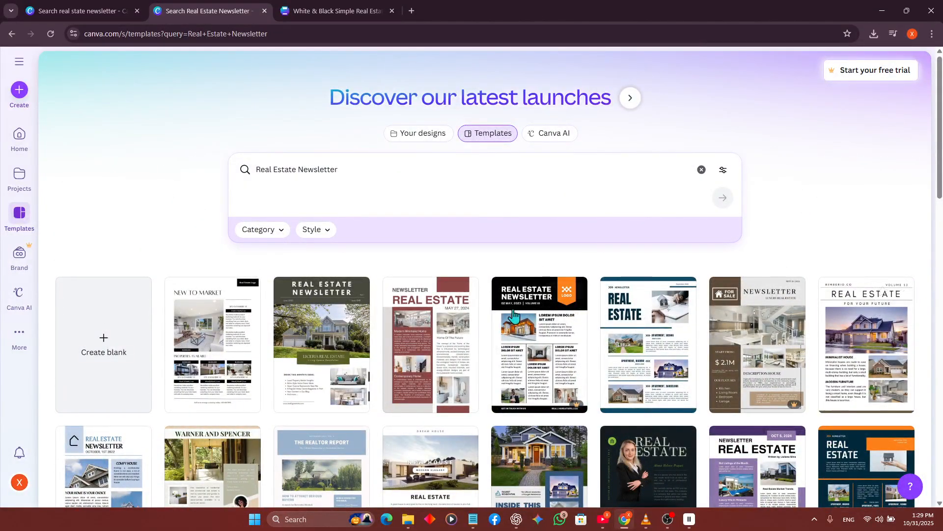
pyautogui.scroll(-3, 494, 378)
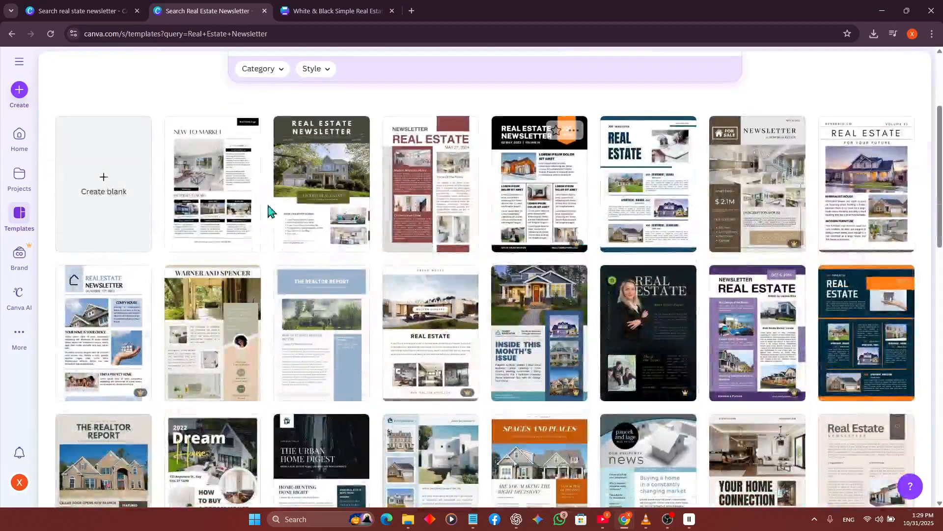
pyautogui.click(871, 190)
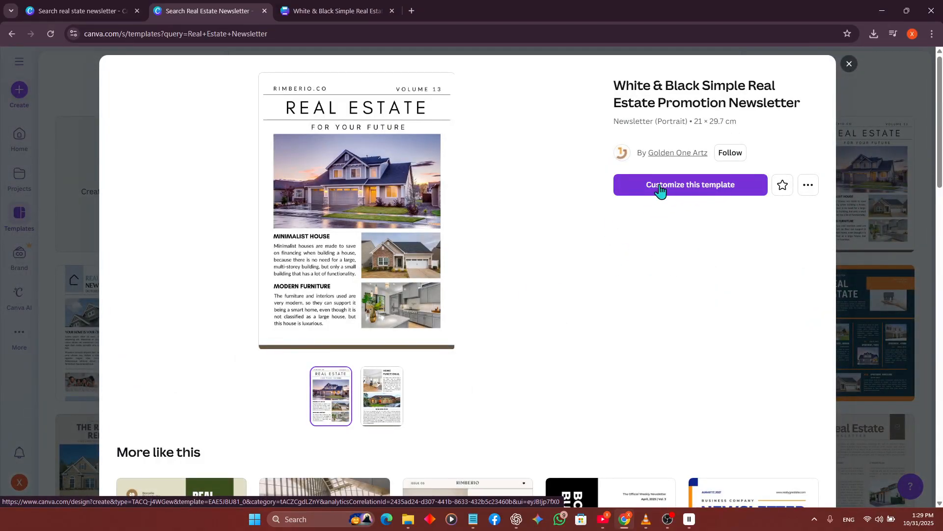
pyautogui.click(680, 185)
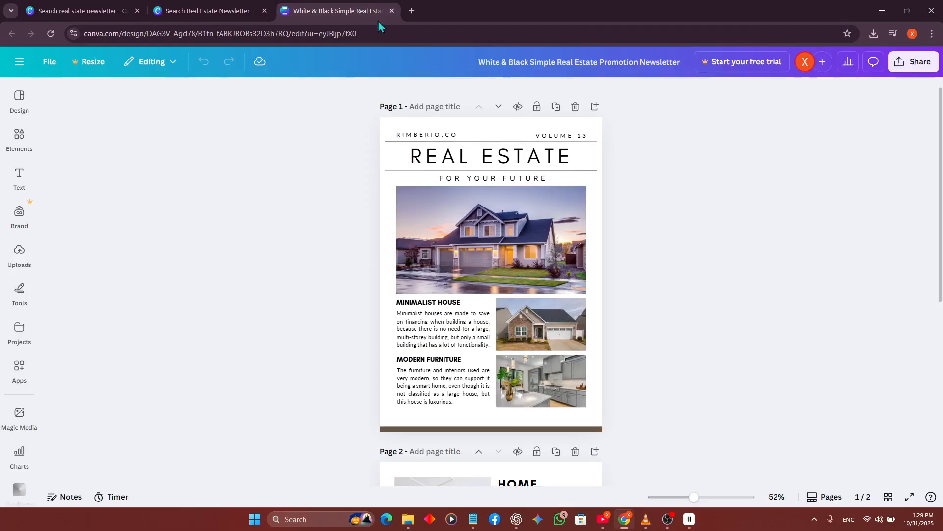
# Review both newsletter pages and examine page 1's title, main house photo, company name and volume text by selecting each.
pyautogui.scroll(-3, 488, 119)
pyautogui.scroll(-6, 491, 196)
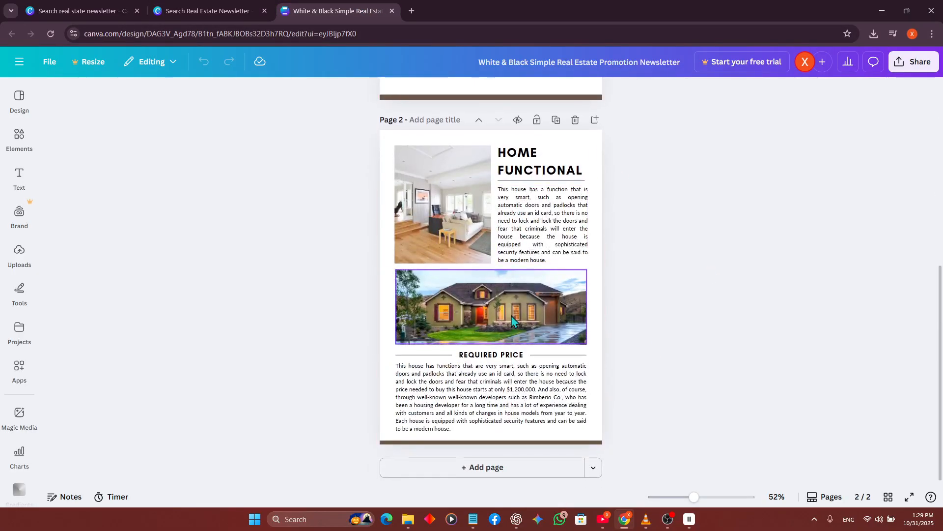
pyautogui.scroll(9, 511, 315)
pyautogui.click(508, 167)
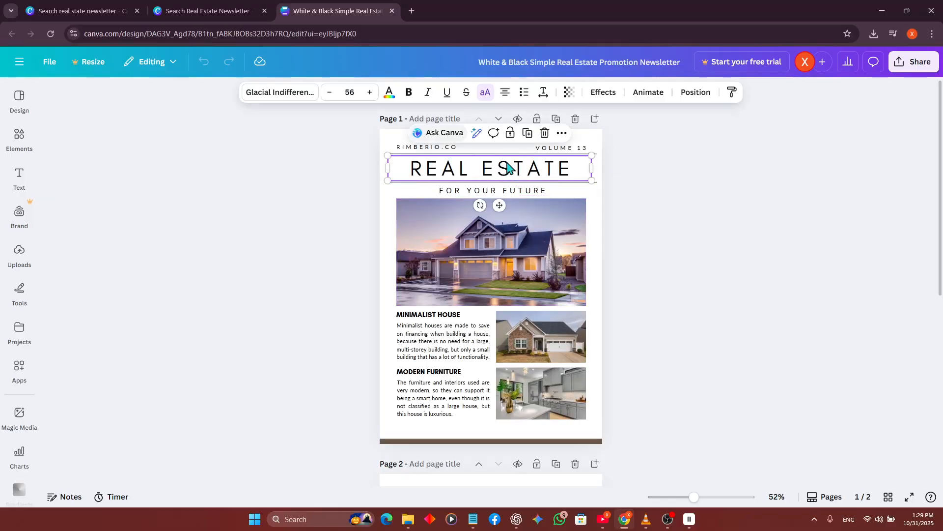
pyautogui.click(526, 236)
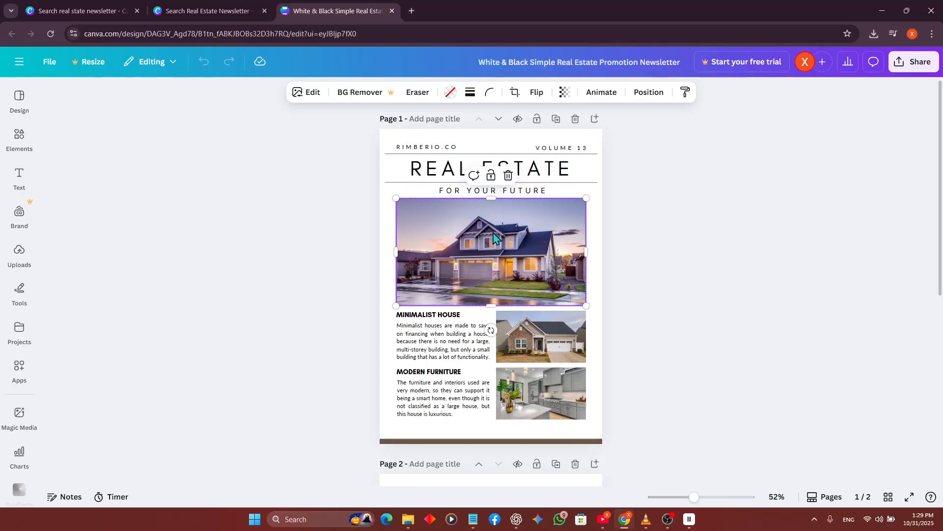
pyautogui.click(437, 147)
pyautogui.click(565, 149)
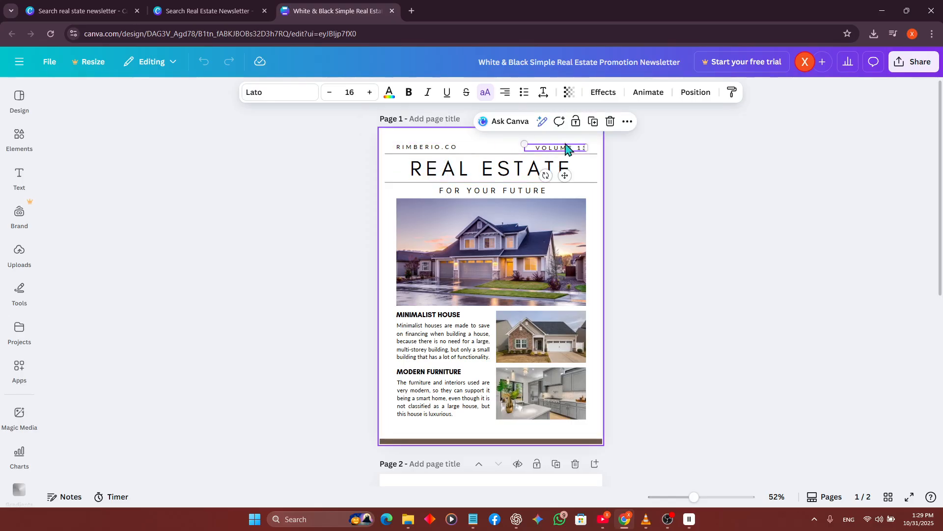
# Change the background of page 1 to the light purple default solid color.
pyautogui.scroll(-2, 529, 361)
pyautogui.click(470, 325)
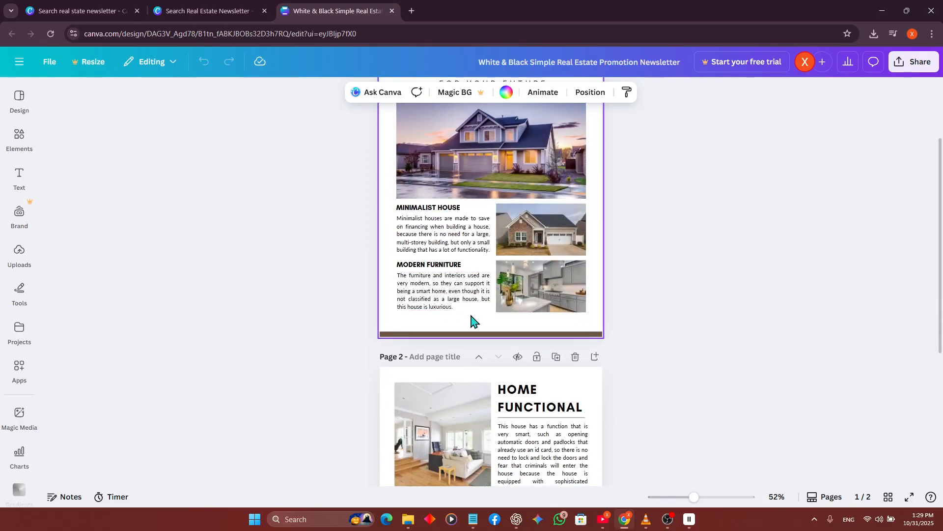
pyautogui.click(506, 93)
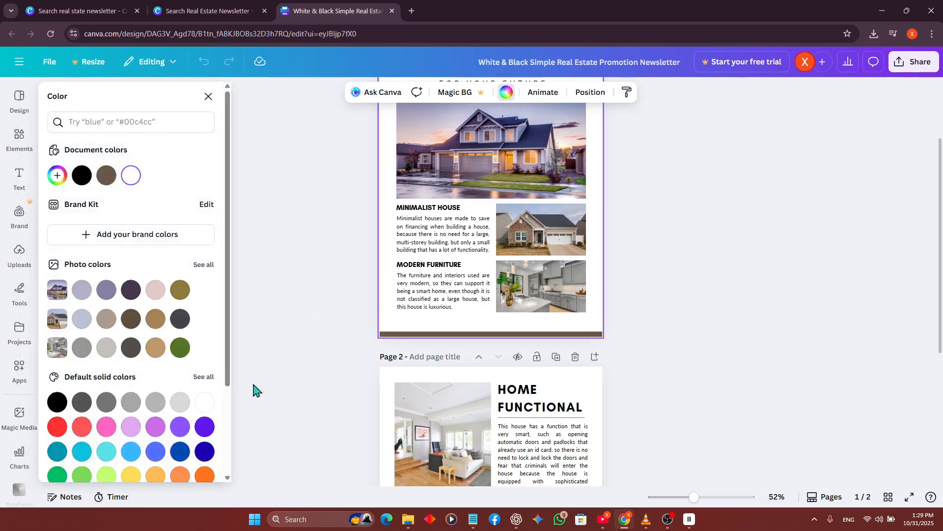
pyautogui.click(132, 427)
pyautogui.click(250, 311)
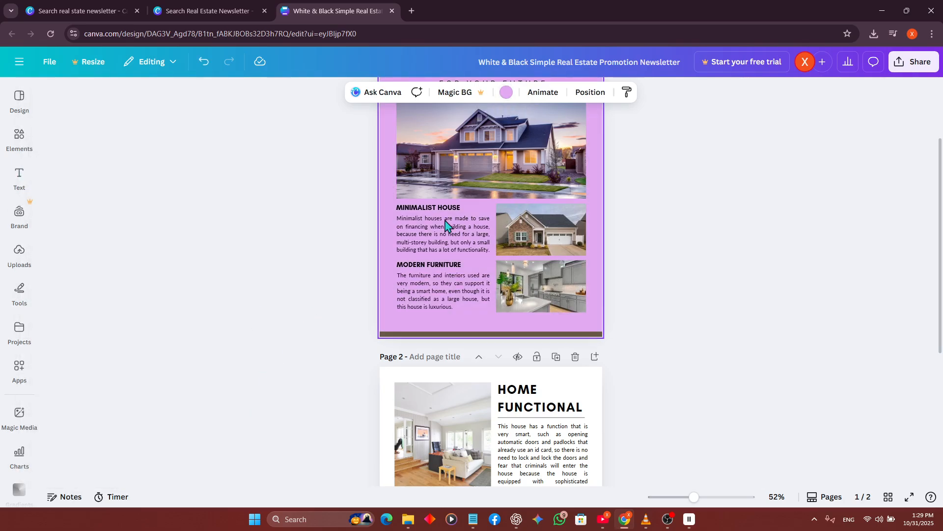
# Change the background of page 2 to the bright red default solid color.
pyautogui.click(554, 391)
pyautogui.click(468, 381)
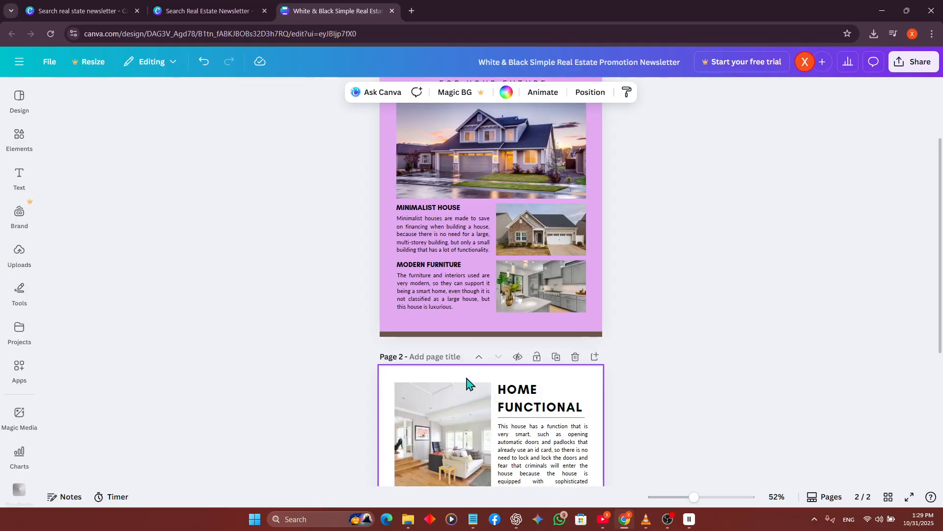
pyautogui.click(506, 92)
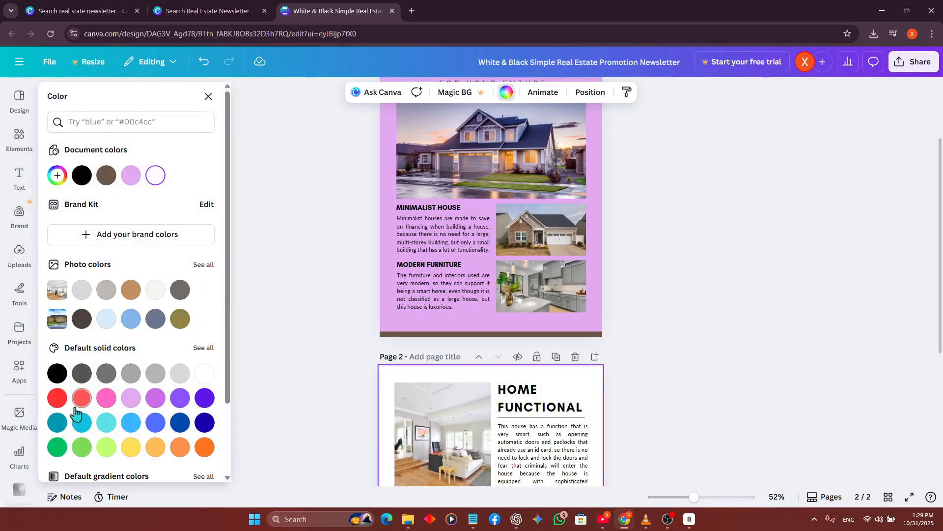
pyautogui.click(57, 398)
pyautogui.click(289, 396)
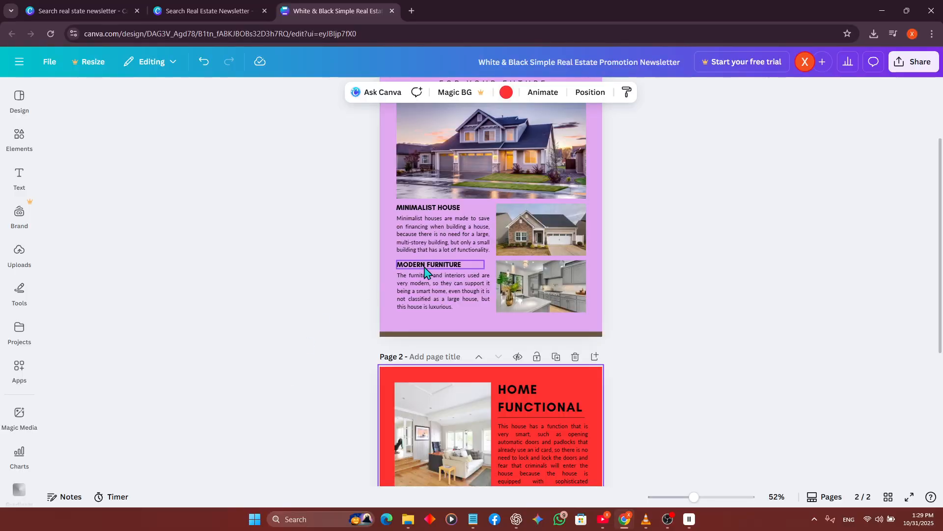
# Open the "Minimalist House" and "Modern Furniture" headings on page 1 for text editing, and leave them without changes.
pyautogui.scroll(3, 418, 285)
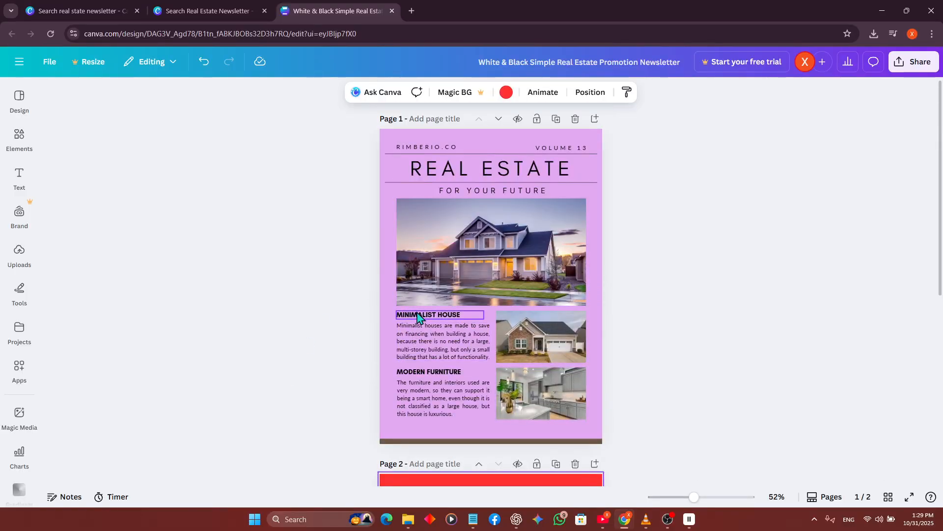
pyautogui.click(417, 316)
pyautogui.doubleClick(451, 315)
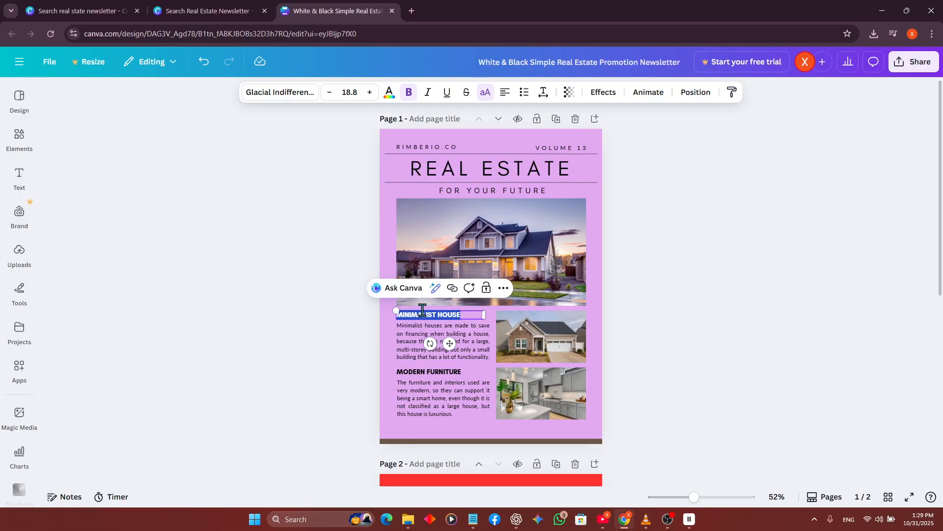
pyautogui.click(469, 373)
pyautogui.doubleClick(456, 373)
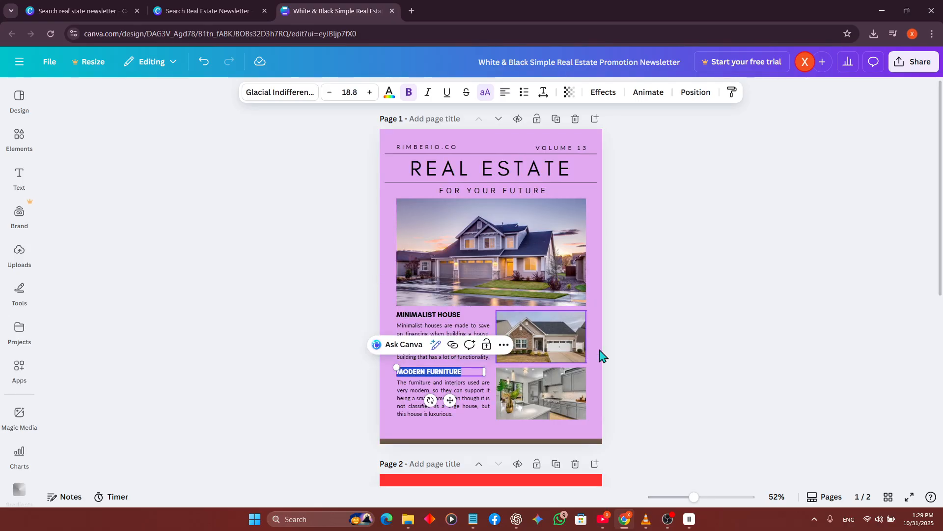
pyautogui.click(683, 338)
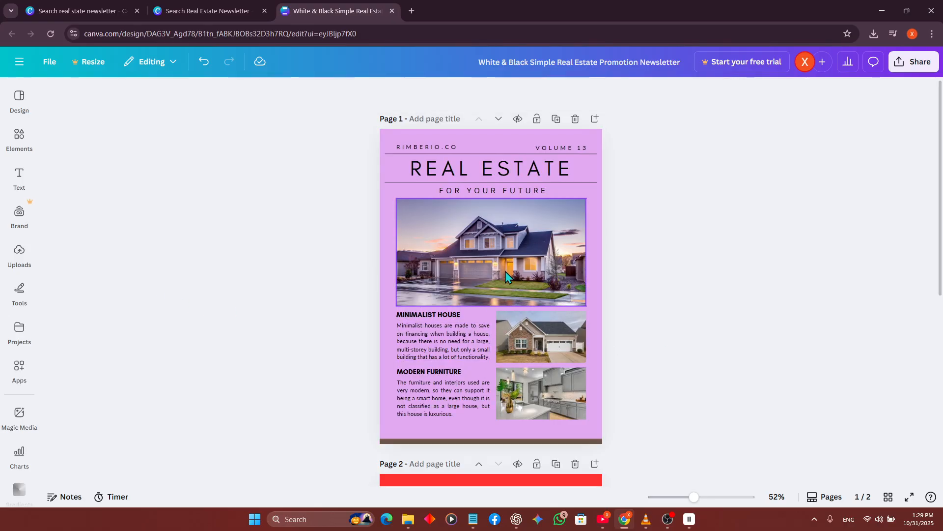
# Look over the content of page 2 and select its "Home Functional" heading.
pyautogui.scroll(-5, 505, 271)
pyautogui.scroll(-1, 505, 271)
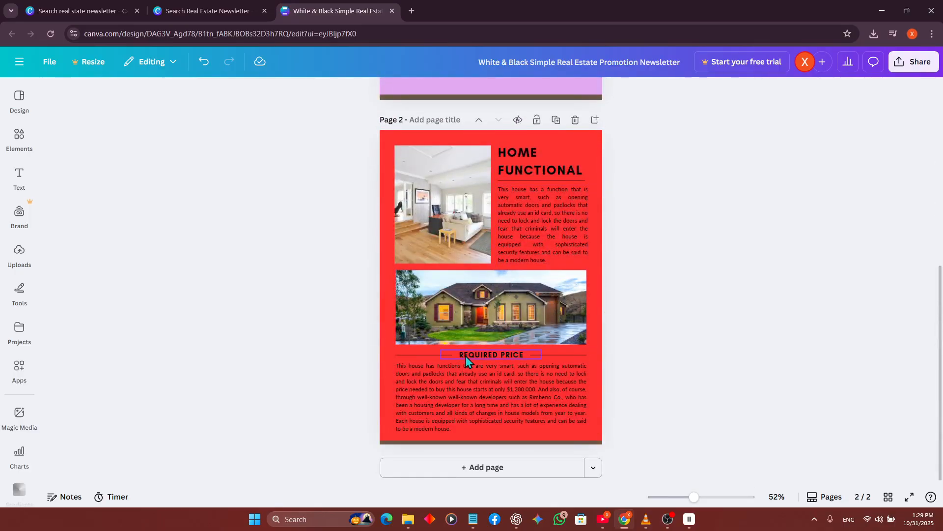
pyautogui.click(552, 169)
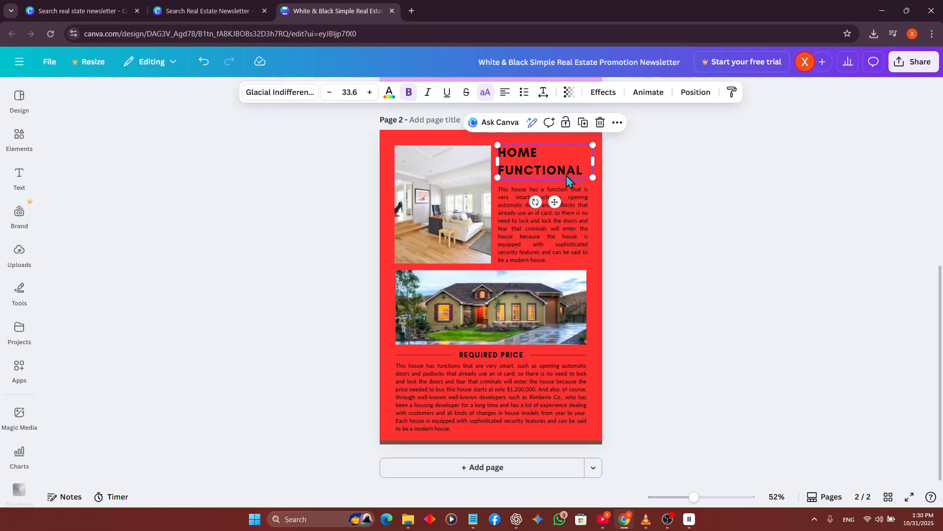
pyautogui.scroll(7, 540, 217)
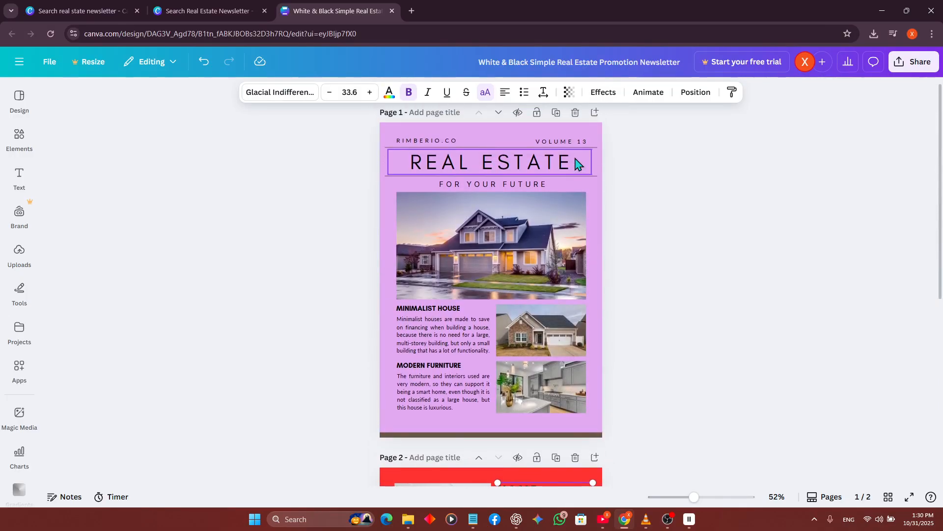
pyautogui.scroll(-3, 504, 276)
pyautogui.click(541, 193)
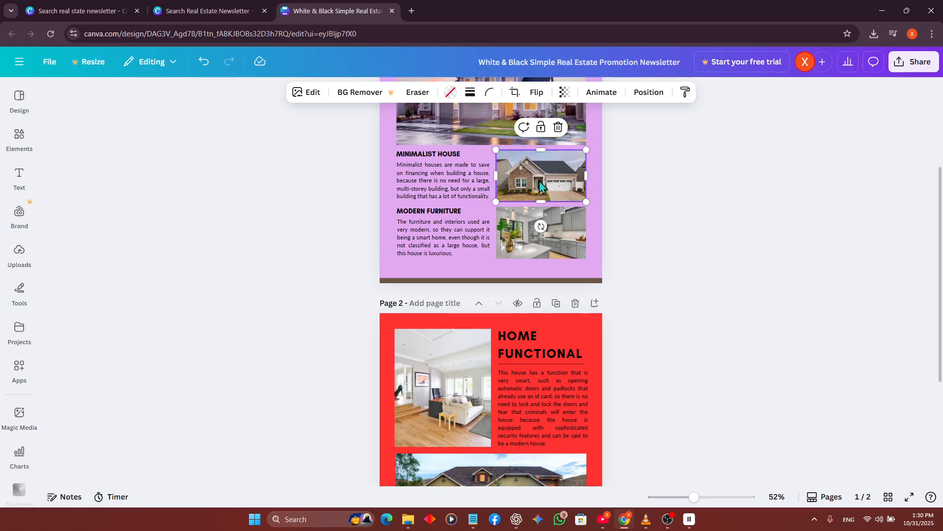
pyautogui.click(30, 261)
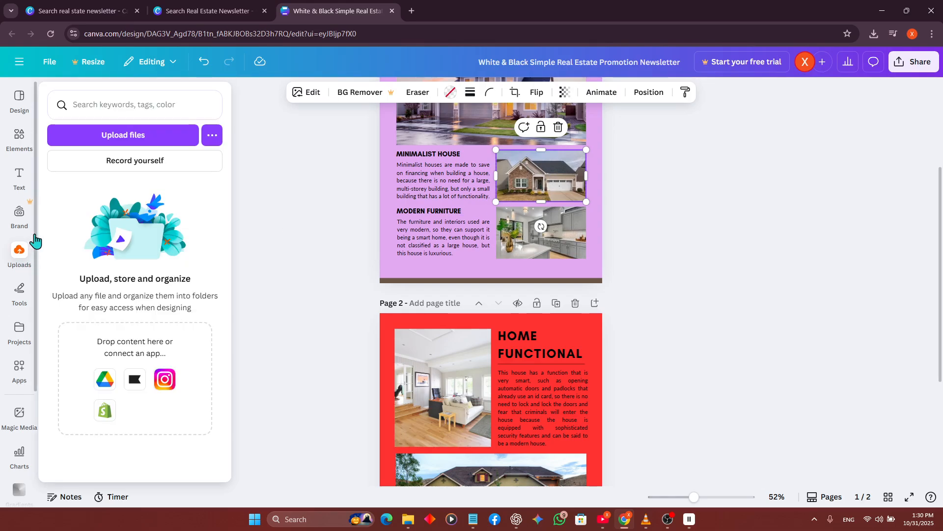
pyautogui.click(109, 141)
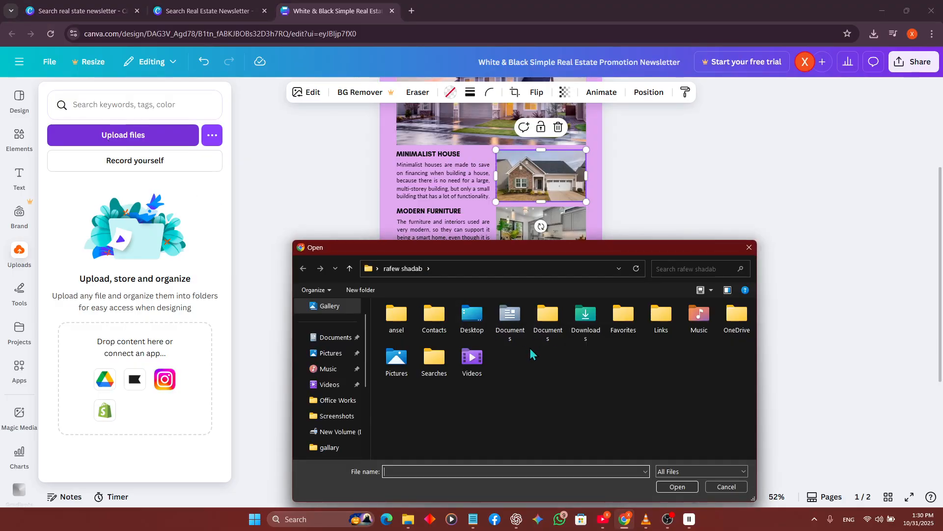
pyautogui.scroll(-2, 334, 417)
pyautogui.click(340, 432)
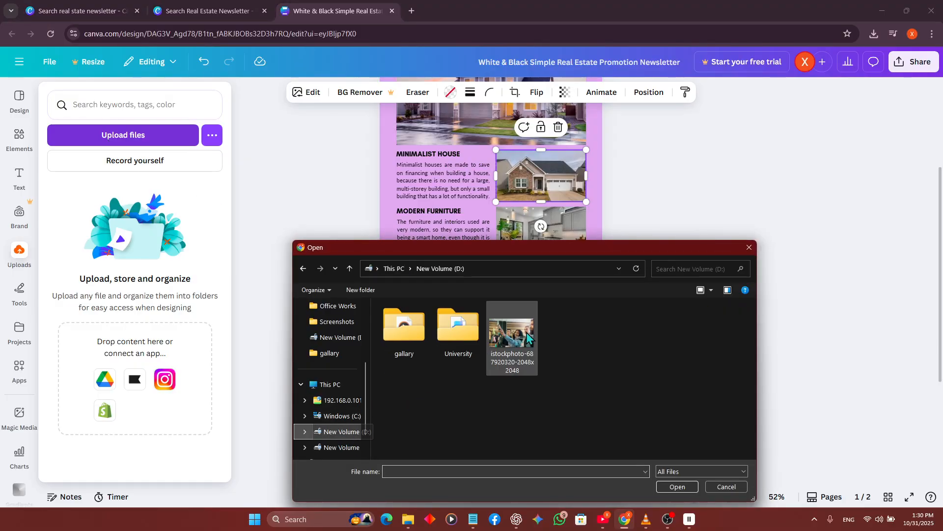
pyautogui.click(511, 339)
pyautogui.click(677, 487)
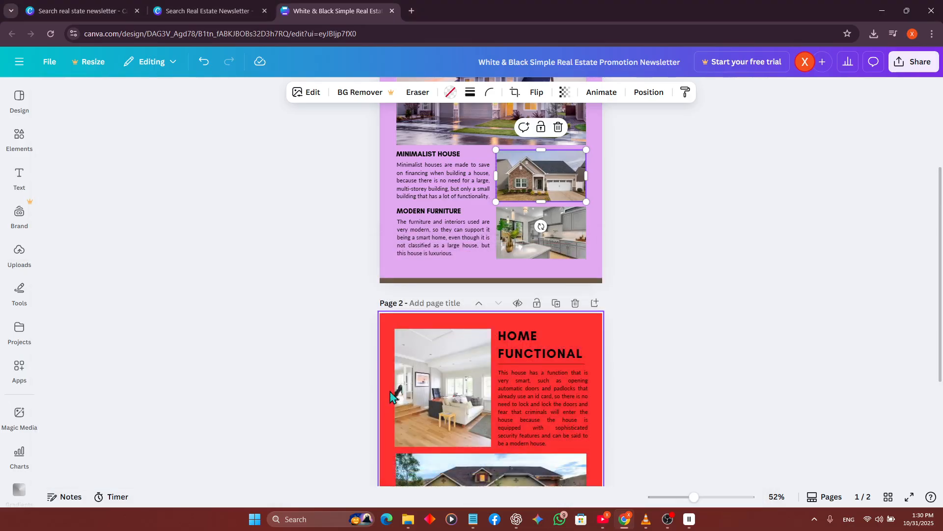
# Replace the house photo beside the "Minimalist House" text on page 1 with the uploaded group photo.
pyautogui.click(19, 255)
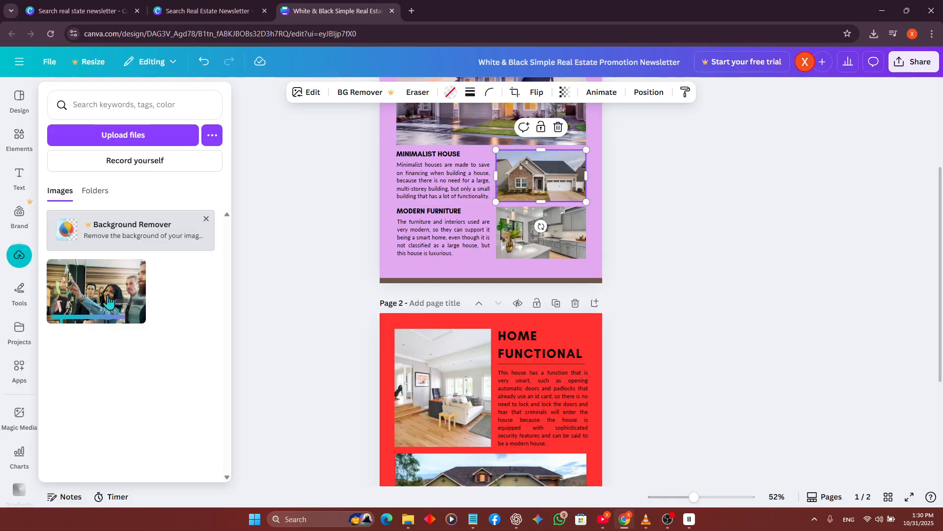
pyautogui.moveTo(92, 293); pyautogui.dragTo(517, 170)
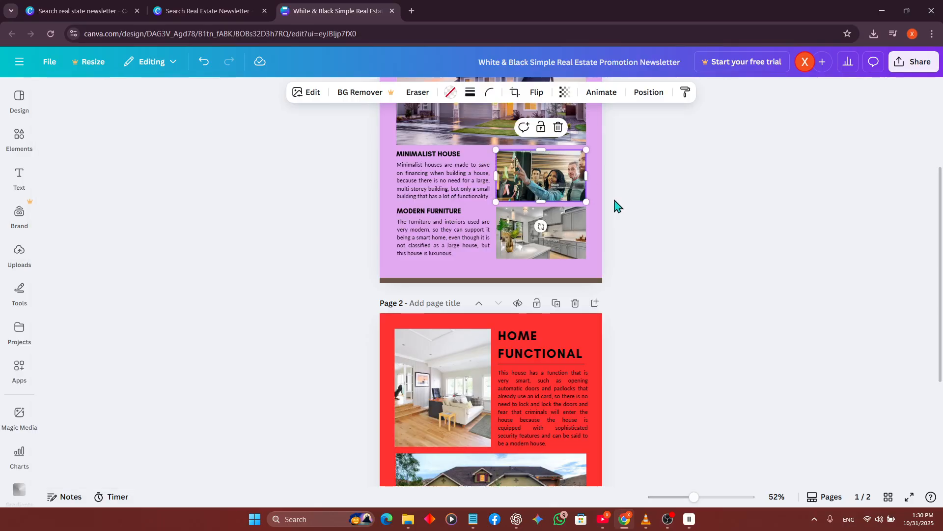
pyautogui.click(617, 212)
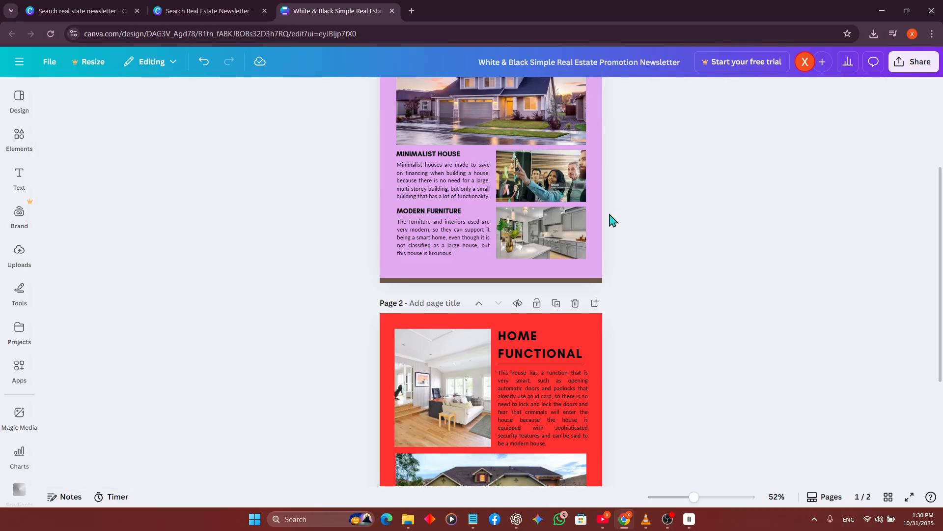
# Slightly resize the group photo on page 1 and apply a General photo animation to it.
pyautogui.click(524, 185)
pyautogui.moveTo(587, 203)
pyautogui.mouseDown()
pyautogui.moveTo(596, 216)
pyautogui.moveTo(584, 201)
pyautogui.mouseUp()
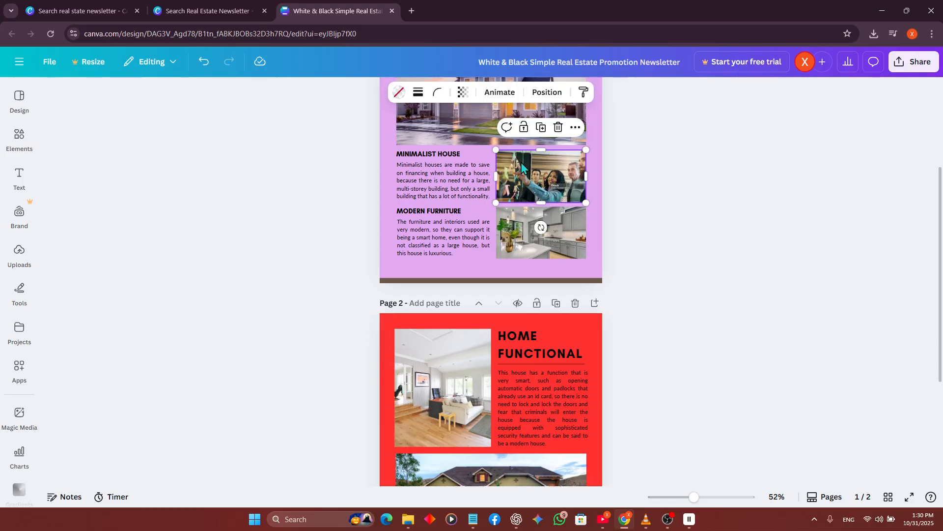
pyautogui.click(501, 92)
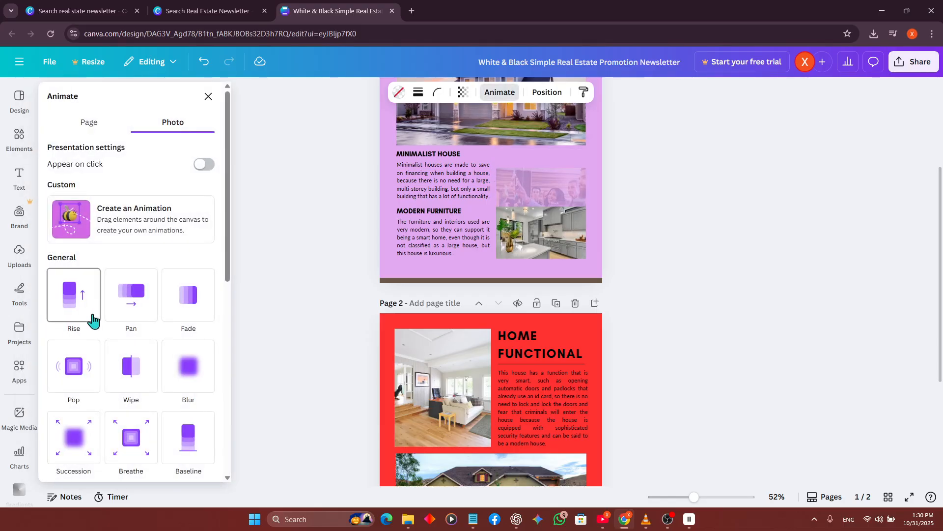
pyautogui.click(107, 305)
pyautogui.click(315, 284)
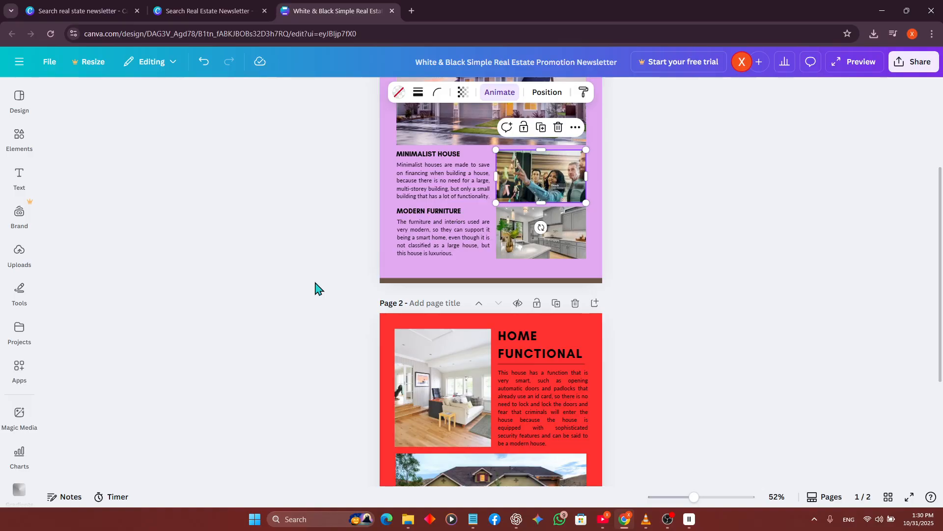
# Change the background of page 1 to the green-to-yellow default gradient, after trying the black-to-gold gradient.
pyautogui.scroll(3, 421, 230)
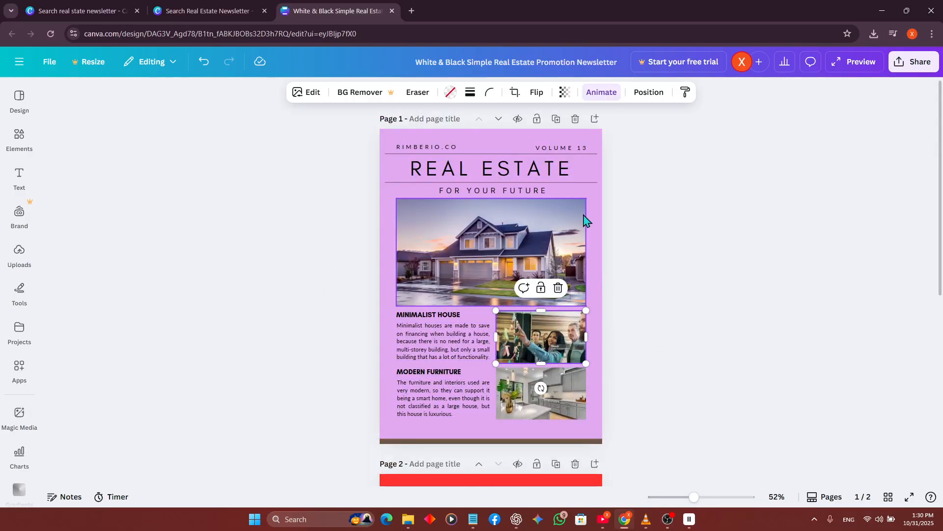
pyautogui.click(596, 206)
pyautogui.click(529, 92)
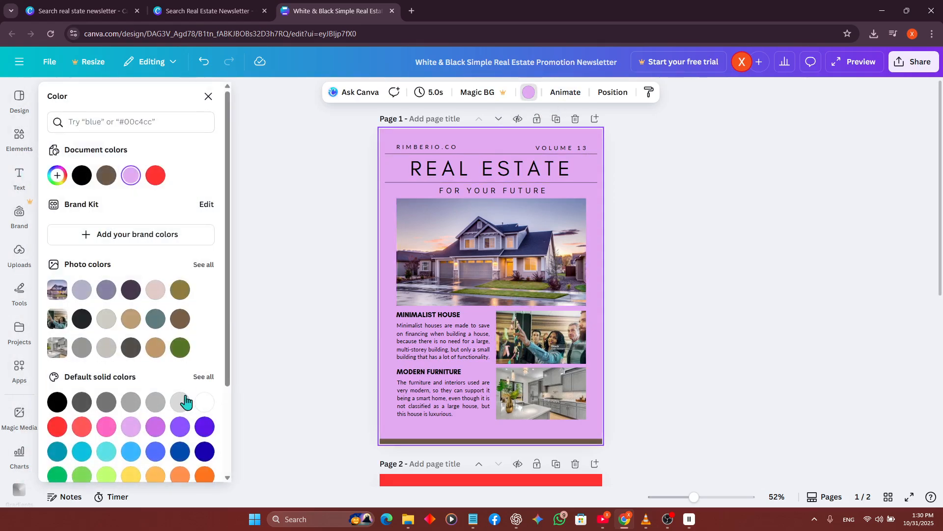
pyautogui.scroll(-3, 195, 380)
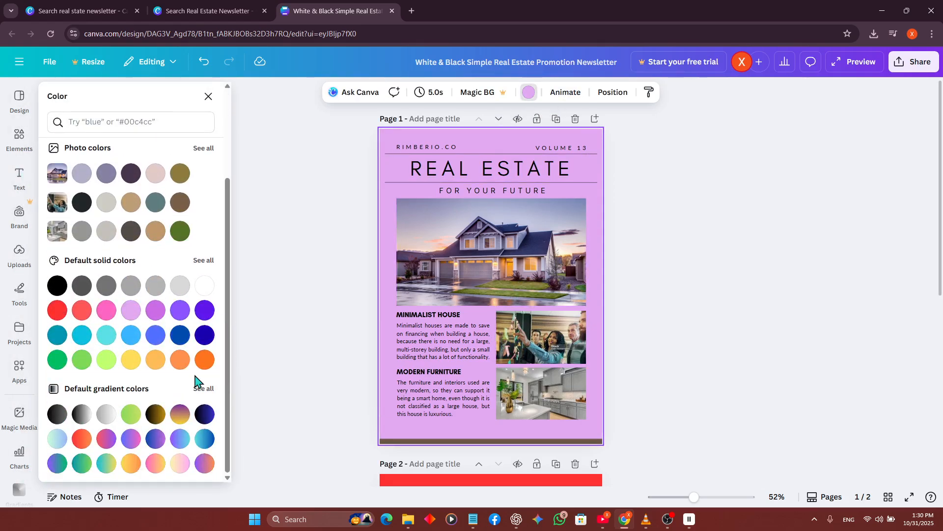
pyautogui.click(153, 415)
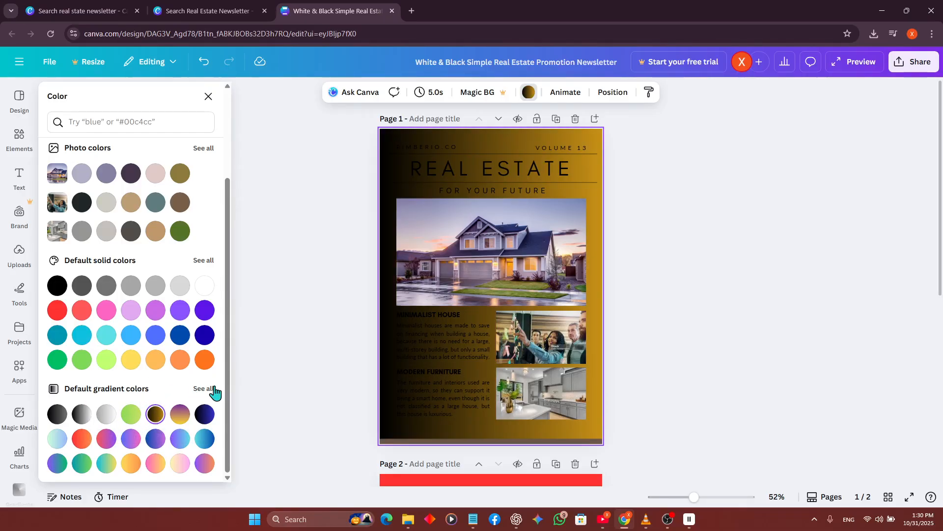
pyautogui.click(131, 418)
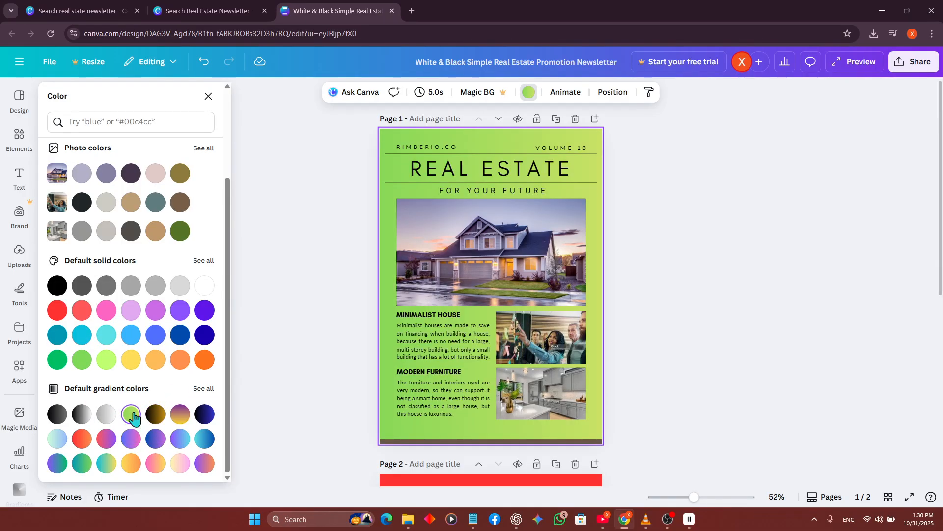
pyautogui.click(253, 378)
# Change the background of page 2 to the teal-to-green default gradient color.
pyautogui.scroll(-5, 486, 365)
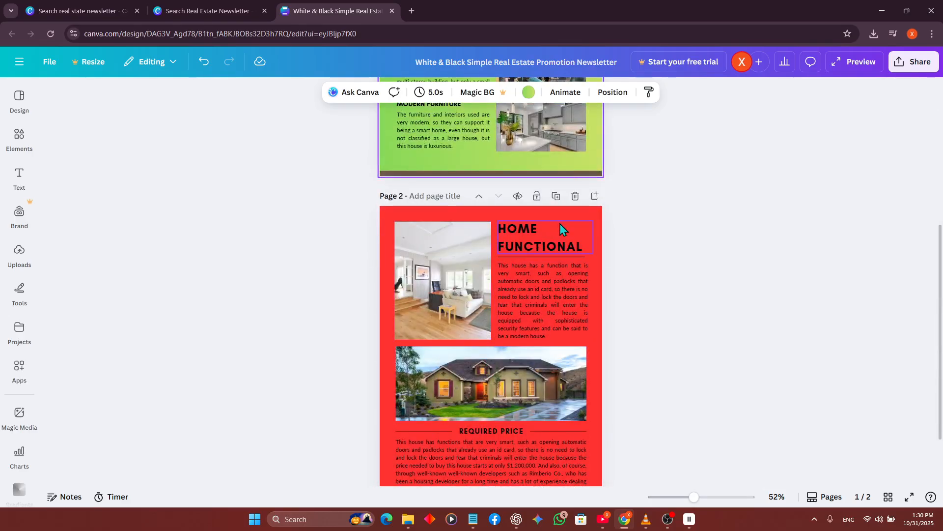
pyautogui.click(574, 213)
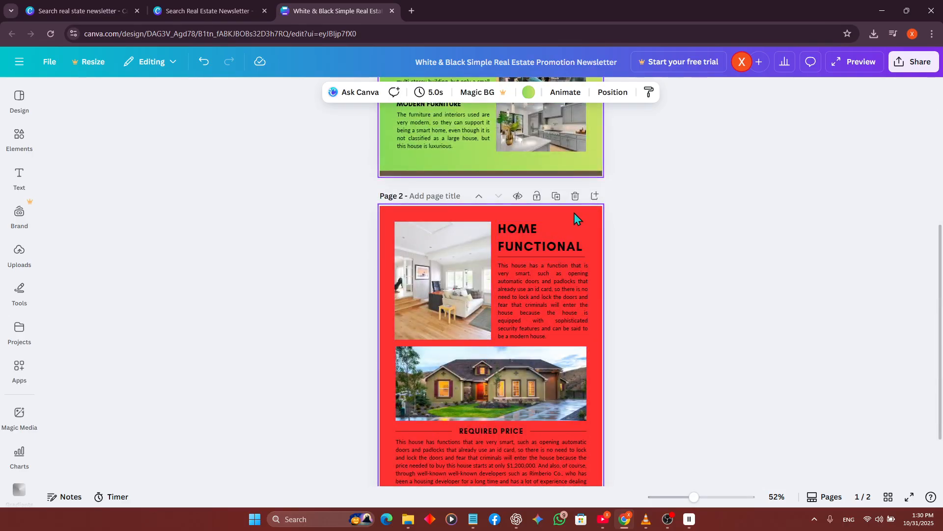
pyautogui.click(530, 92)
pyautogui.scroll(-2, 103, 440)
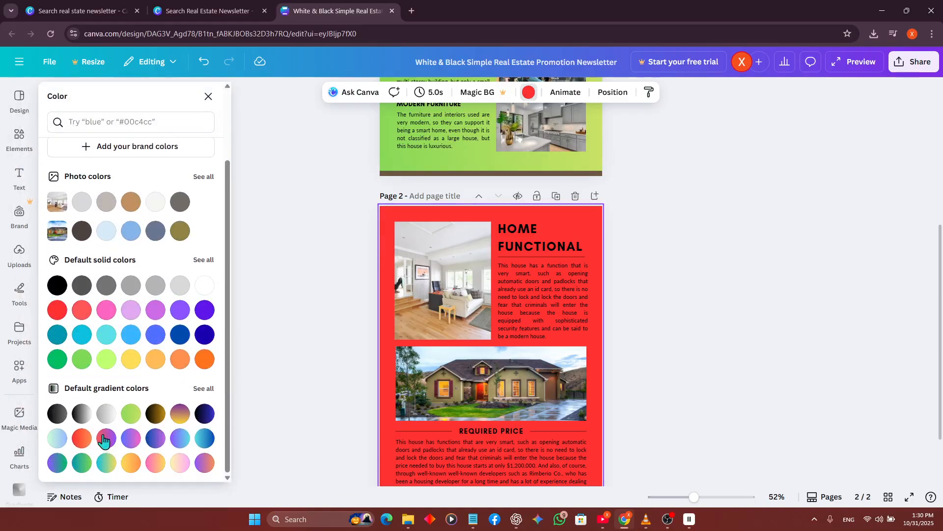
pyautogui.click(81, 467)
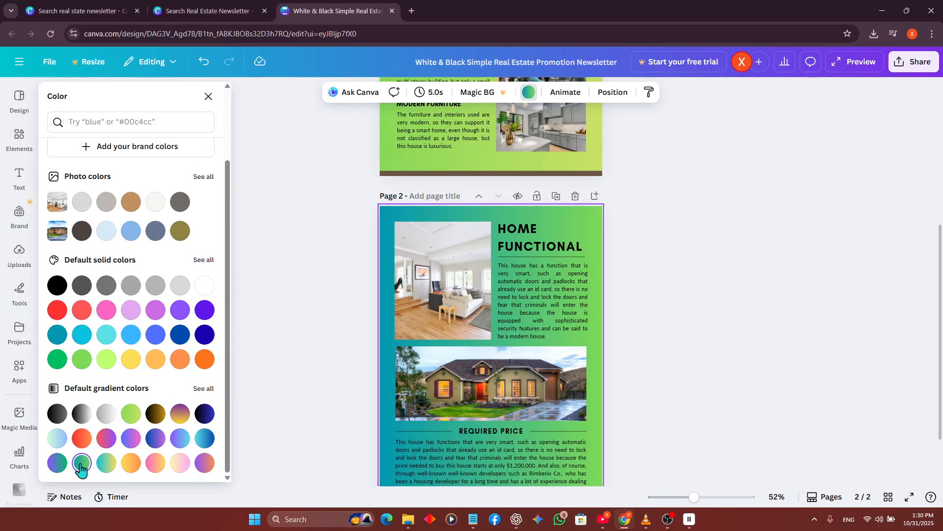
pyautogui.click(244, 324)
pyautogui.scroll(5, 339, 334)
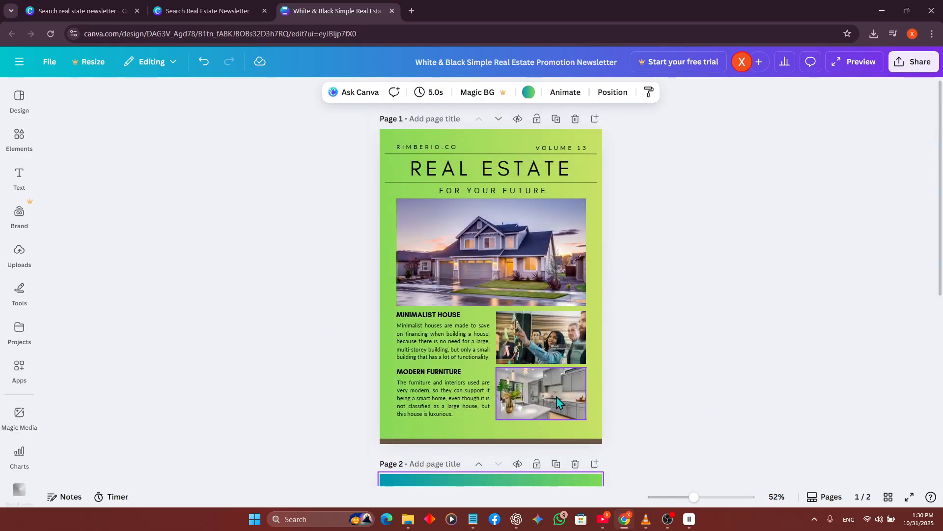
pyautogui.click(15, 256)
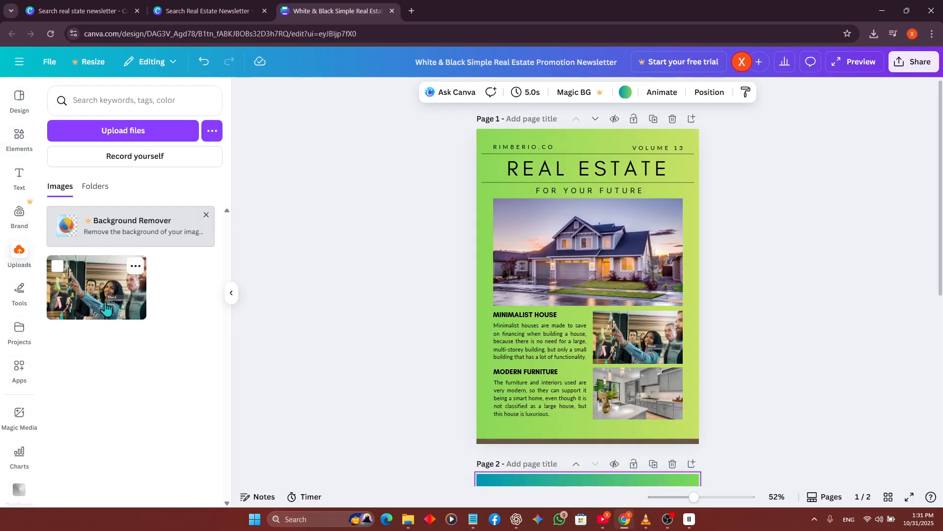
pyautogui.moveTo(106, 309); pyautogui.dragTo(776, 344)
pyautogui.click(235, 297)
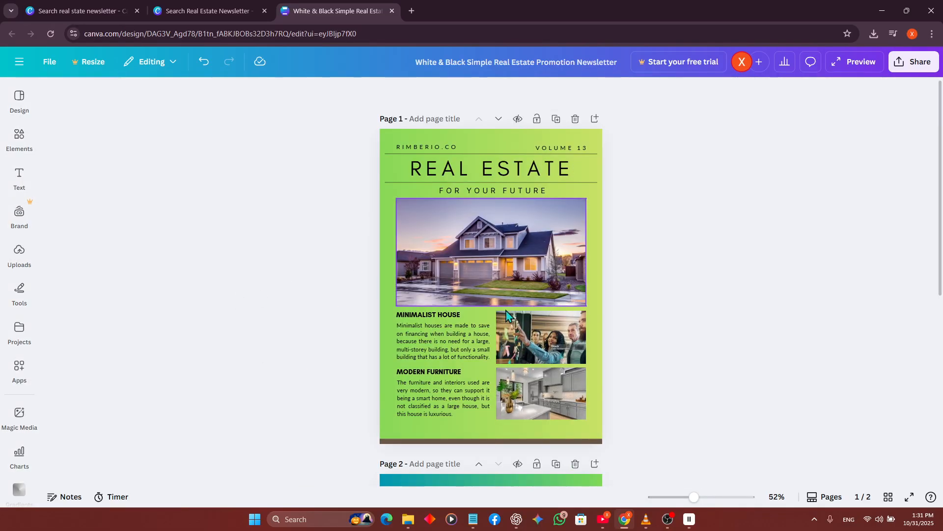
# Replace the "Modern Furniture" heading on page 1 with "TECH FURNITURE".
pyautogui.doubleClick(446, 374)
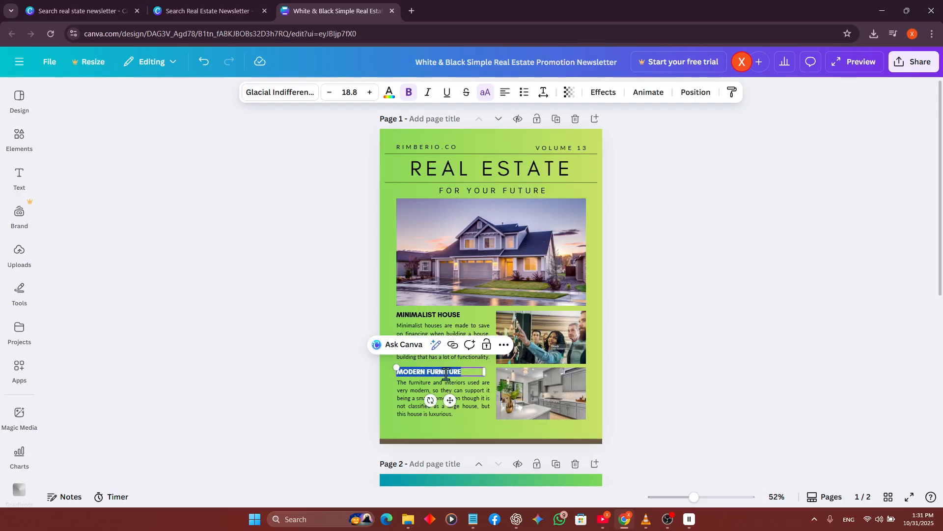
pyautogui.press('BackSpace')
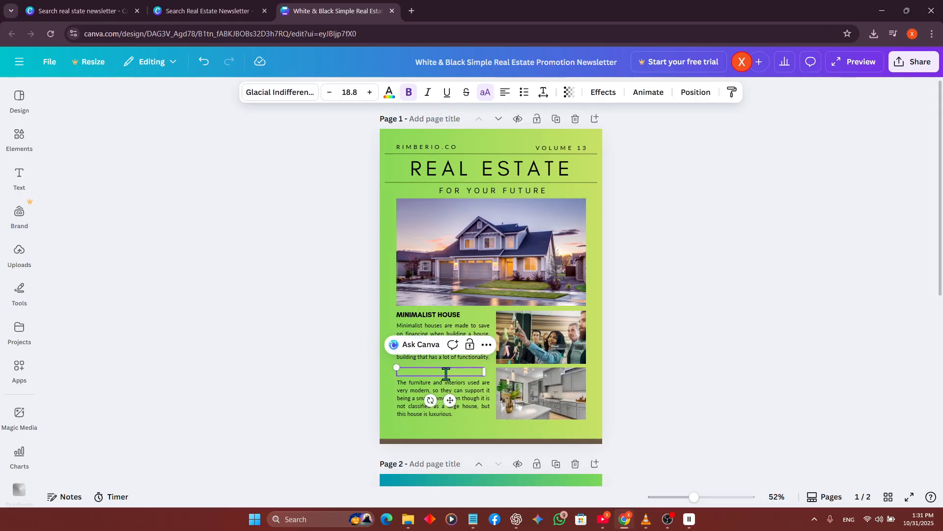
pyautogui.write('TEC')
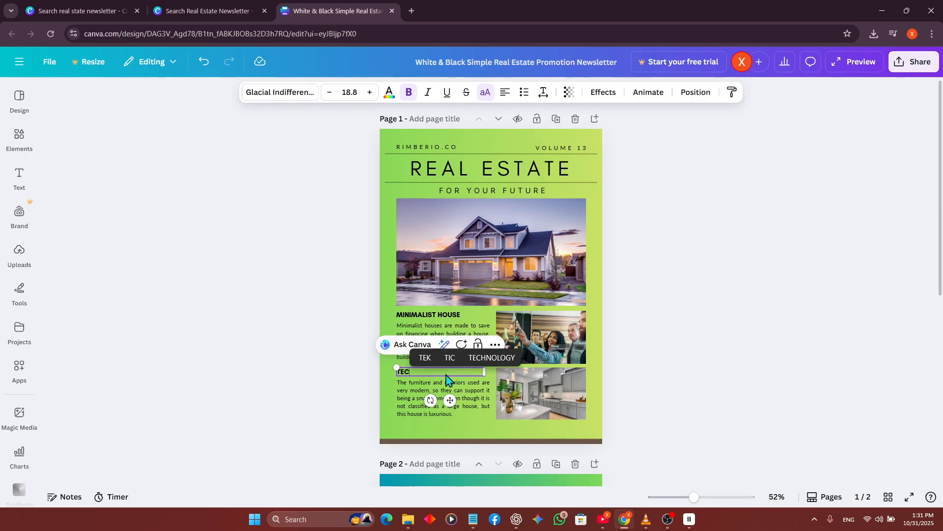
pyautogui.write('H FURNITURE')
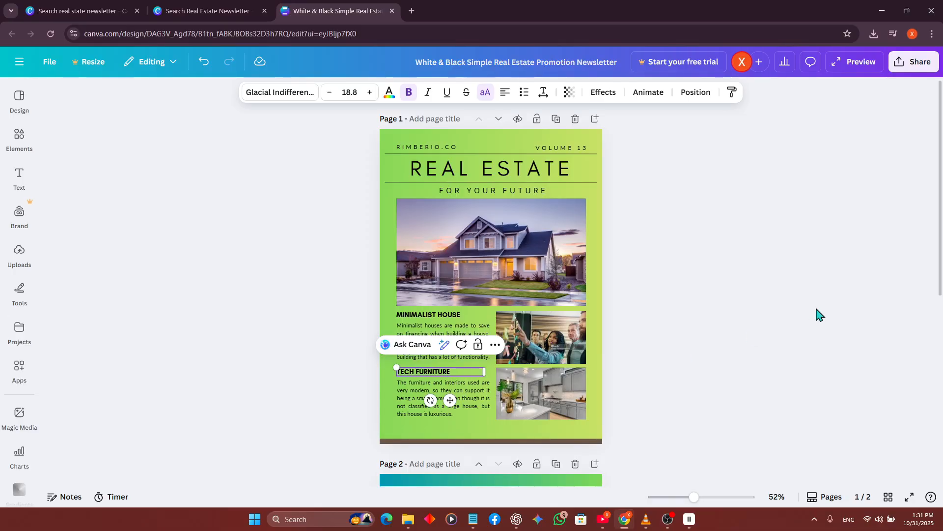
pyautogui.click(712, 390)
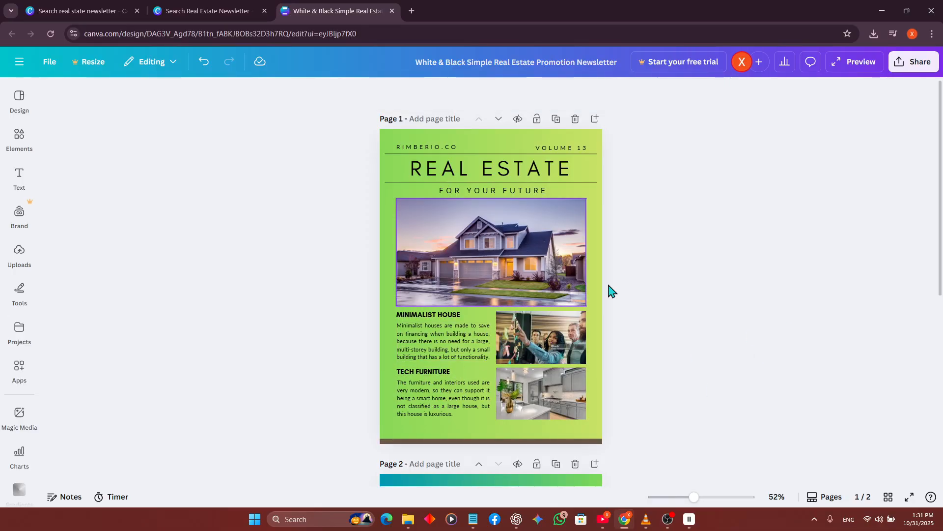
# Download pages 1–2 of the newsletter as PNG at size 1.
pyautogui.click(914, 61)
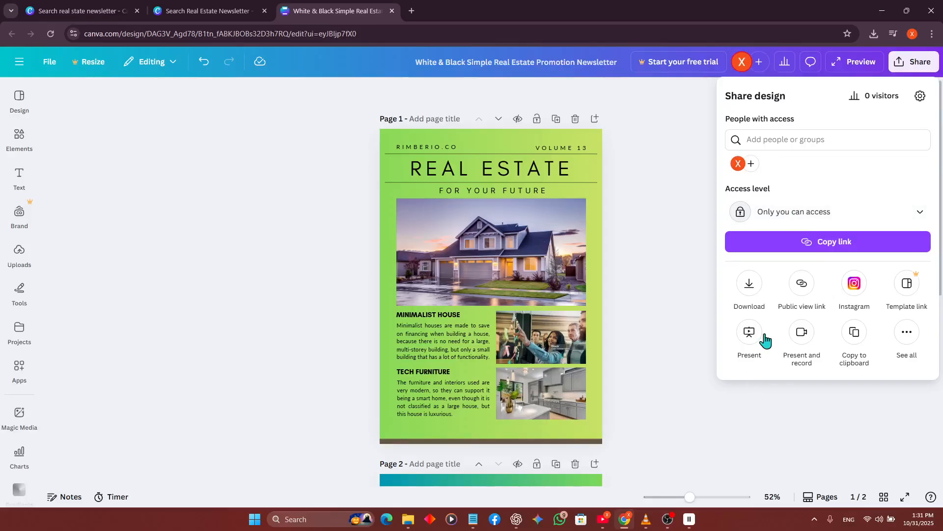
pyautogui.click(750, 285)
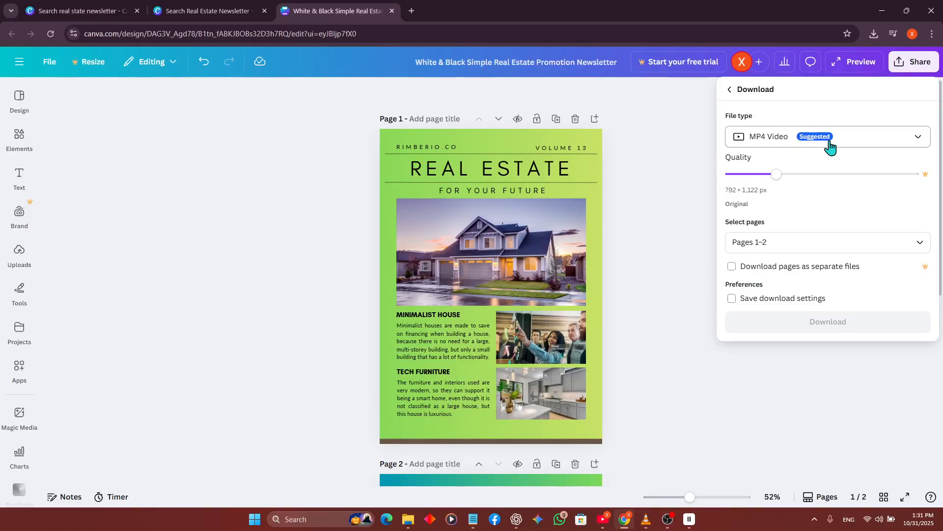
pyautogui.click(812, 145)
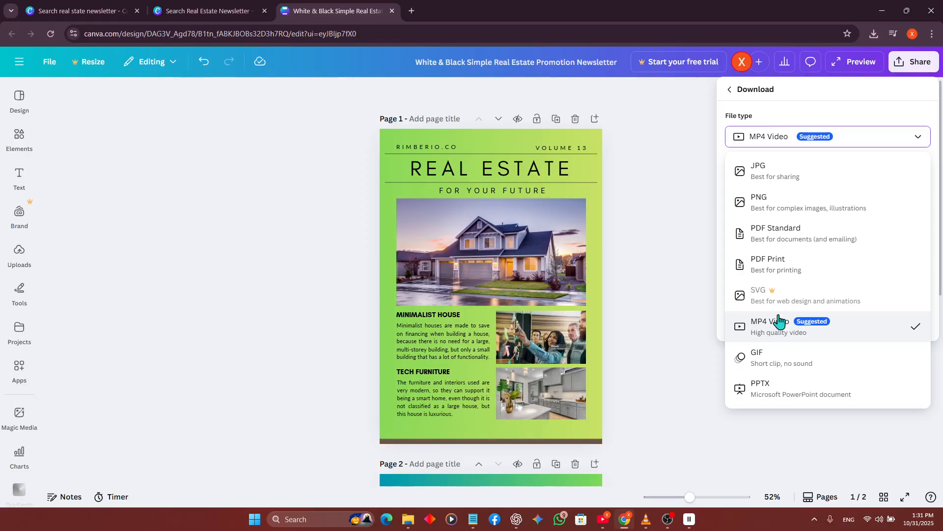
pyautogui.click(768, 202)
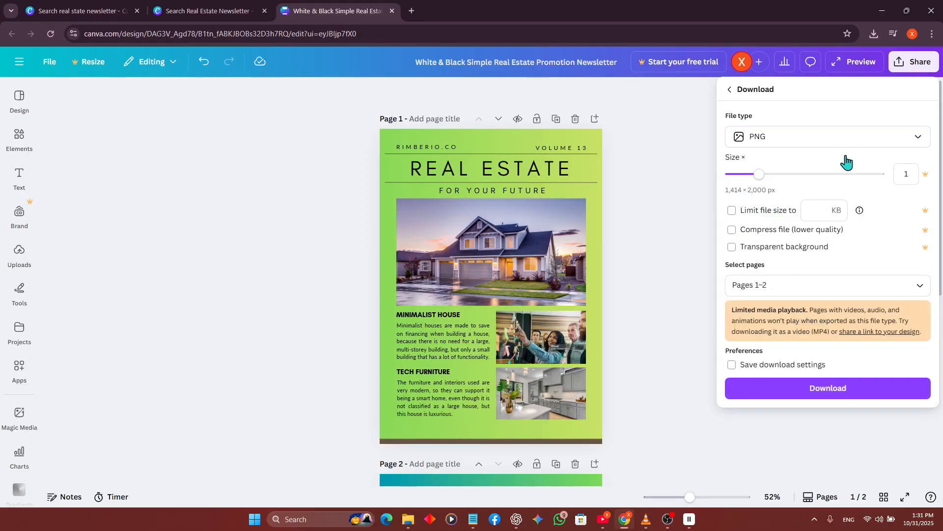
pyautogui.click(831, 387)
pyautogui.scroll(-4, 502, 253)
pyautogui.scroll(-3, 502, 253)
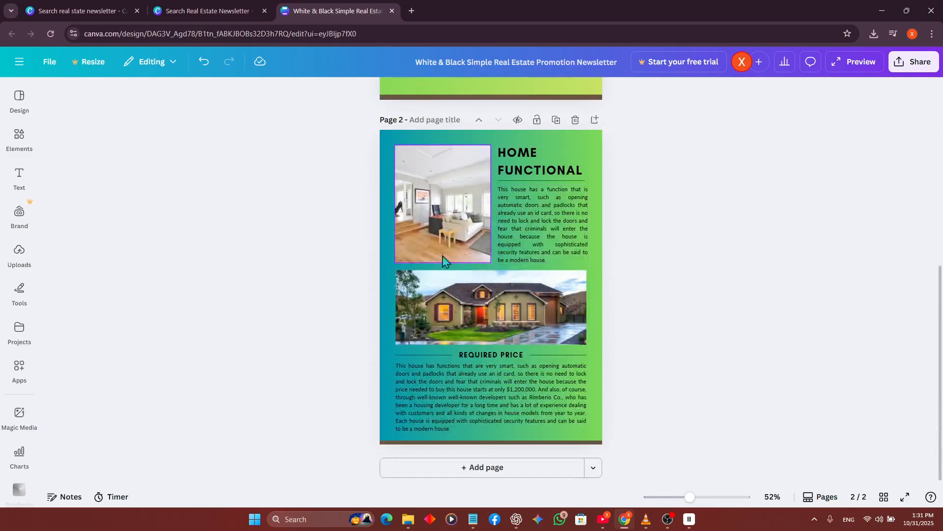
pyautogui.scroll(7, 326, 316)
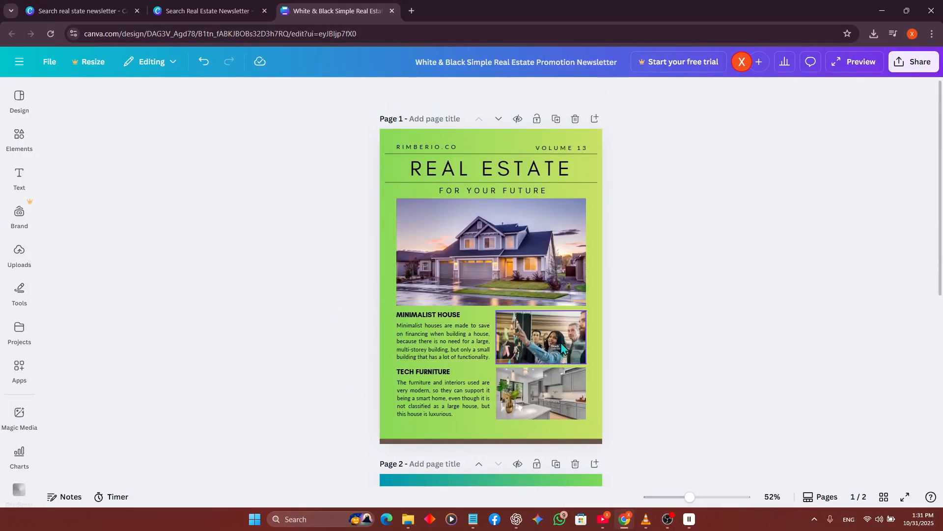